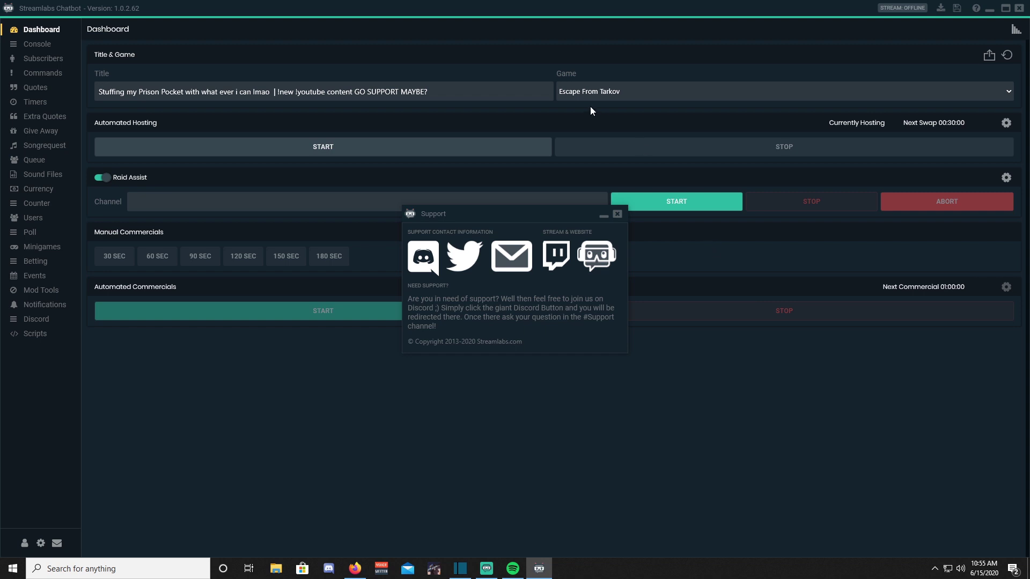
- Dismiss the support window, show the Currency user list and switch the currency system on
left_click(616, 214)
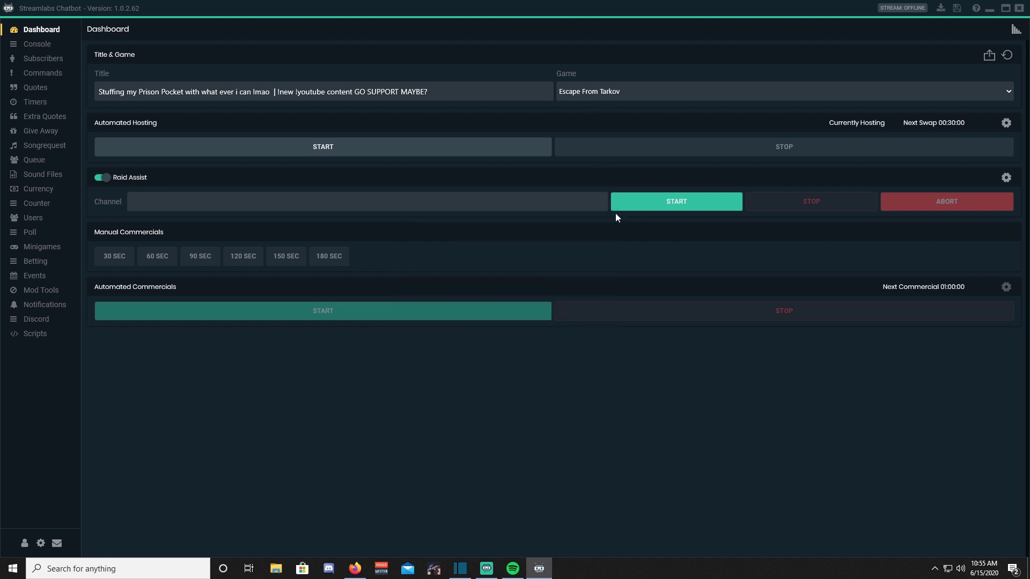
left_click(46, 194)
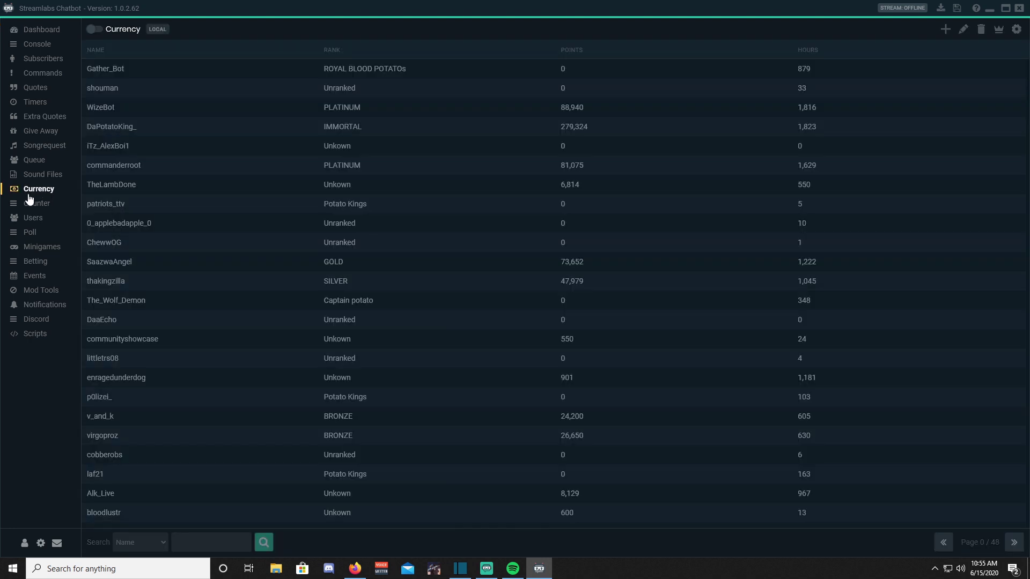
left_click(94, 30)
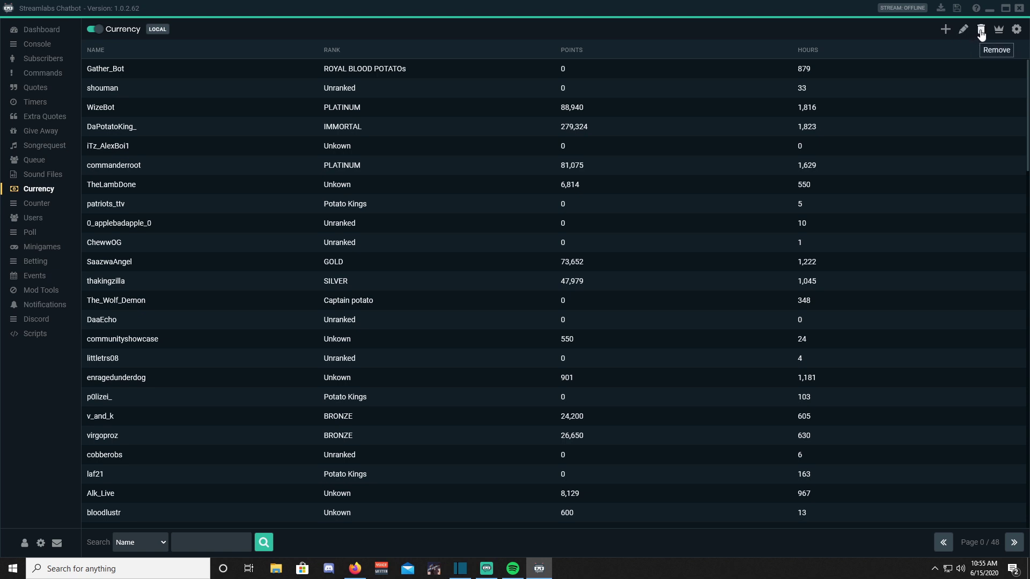
- Open the IMMORTAL-ranked user's edit form and select its 279324 points value for replacement
left_click(946, 29)
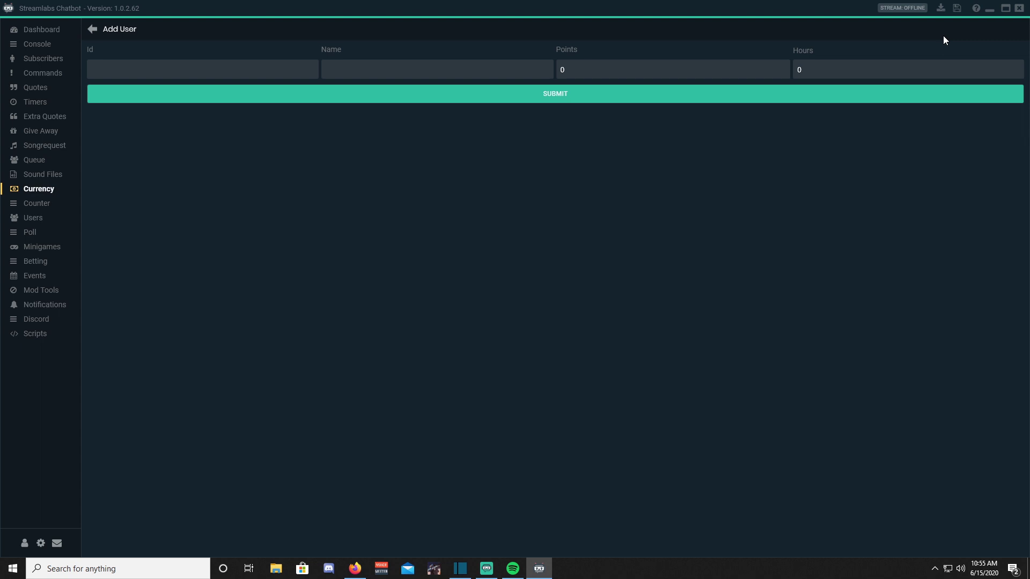
key("Escape")
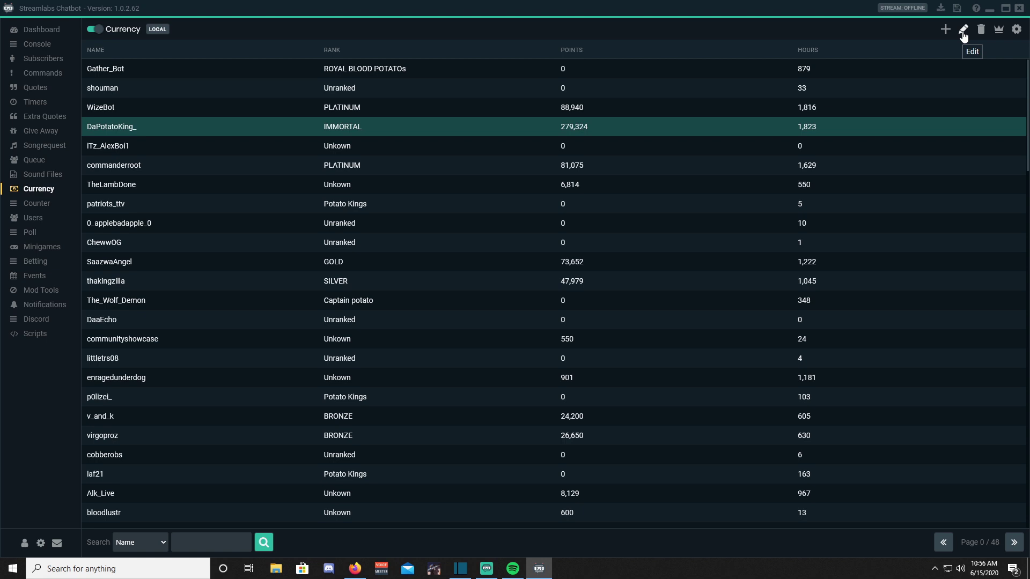
left_click(963, 33)
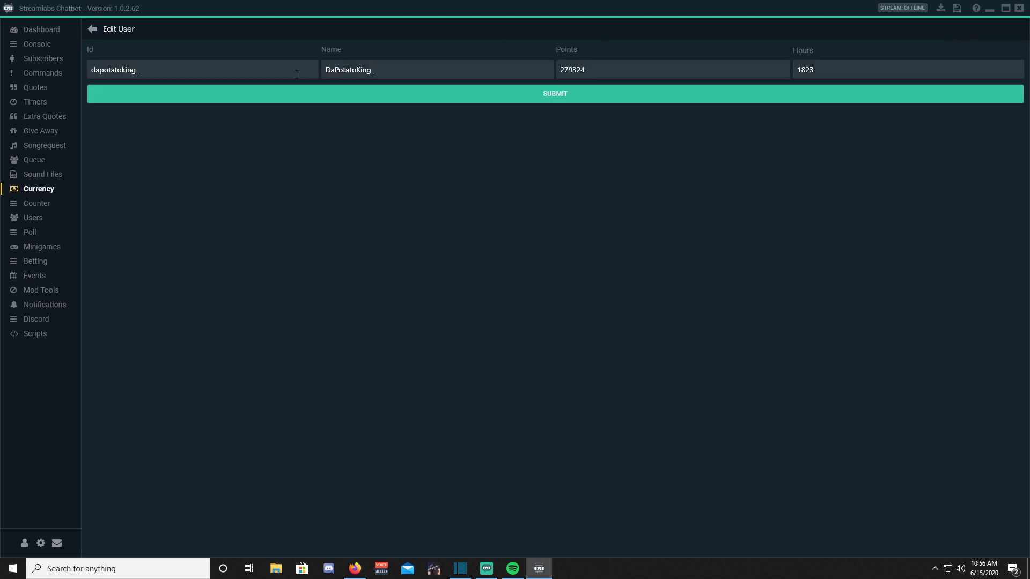
left_click(601, 74)
left_click_drag(601, 74, 544, 75)
- Save the IMMORTAL user with 0 points and delete the unranked user with no points
type("0")
left_click(590, 94)
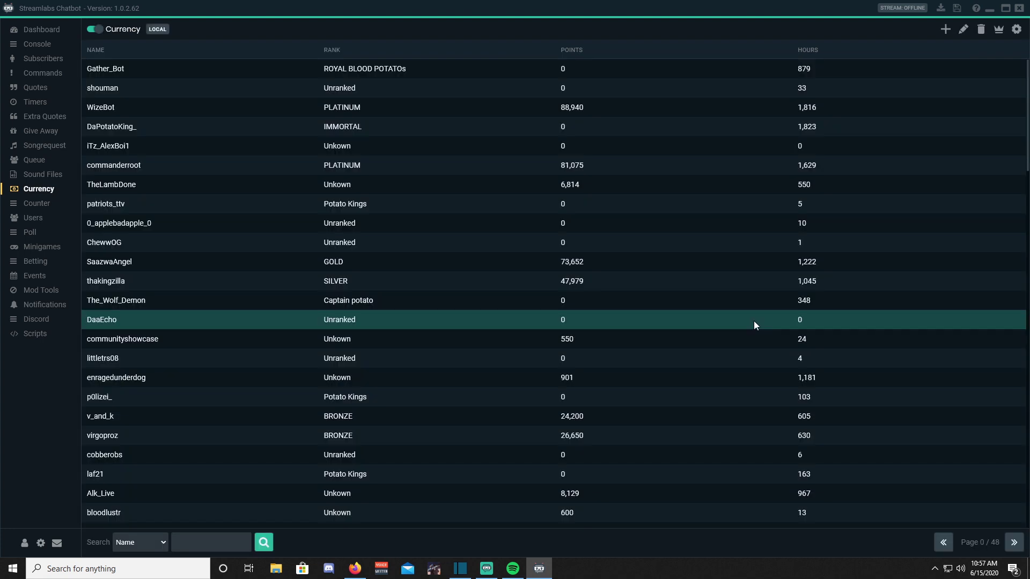
left_click(981, 30)
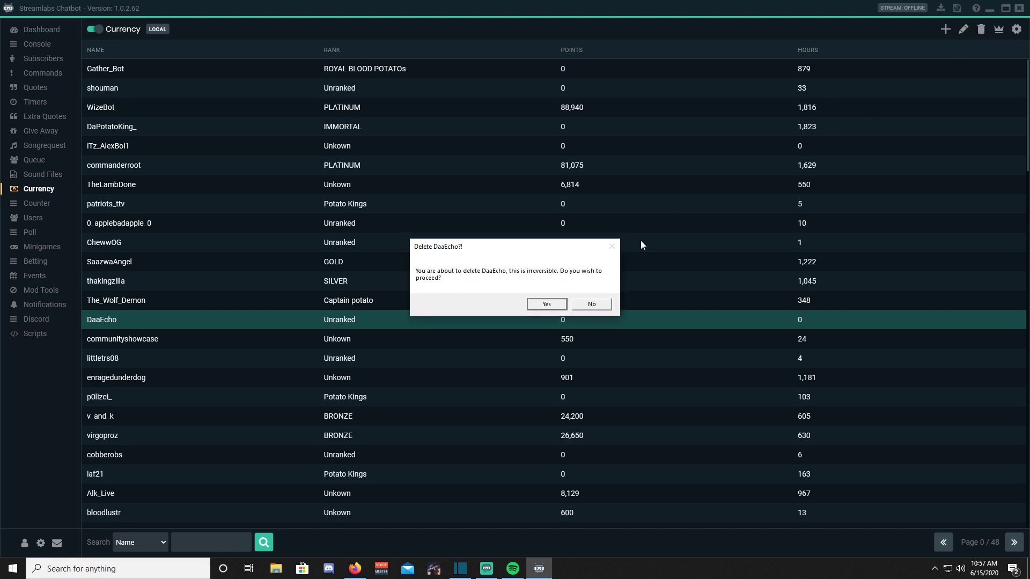
left_click(553, 306)
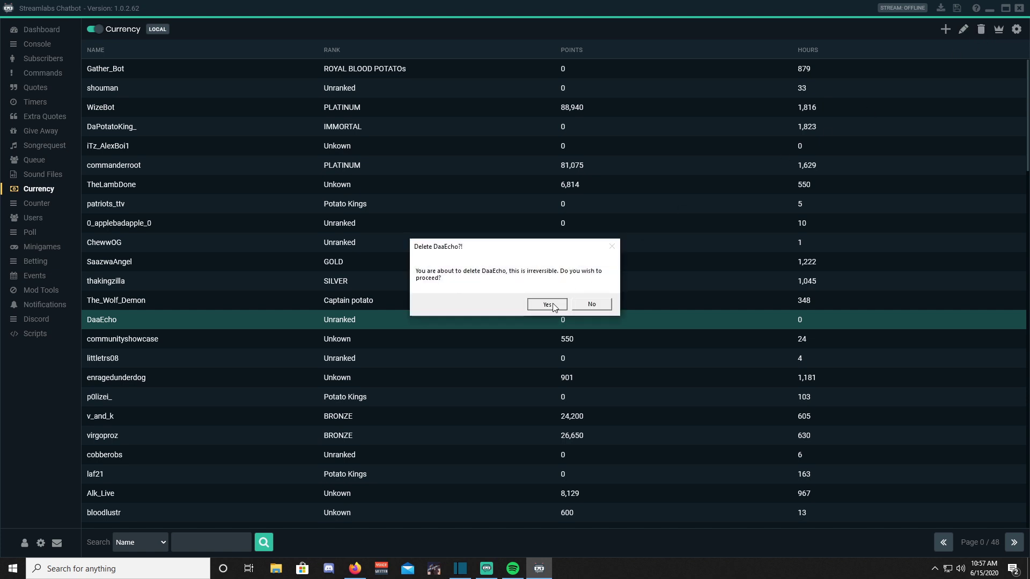
- Review the IMMORTAL rank's name, 200000 requirement and group options in the Ranks list
left_click(998, 30)
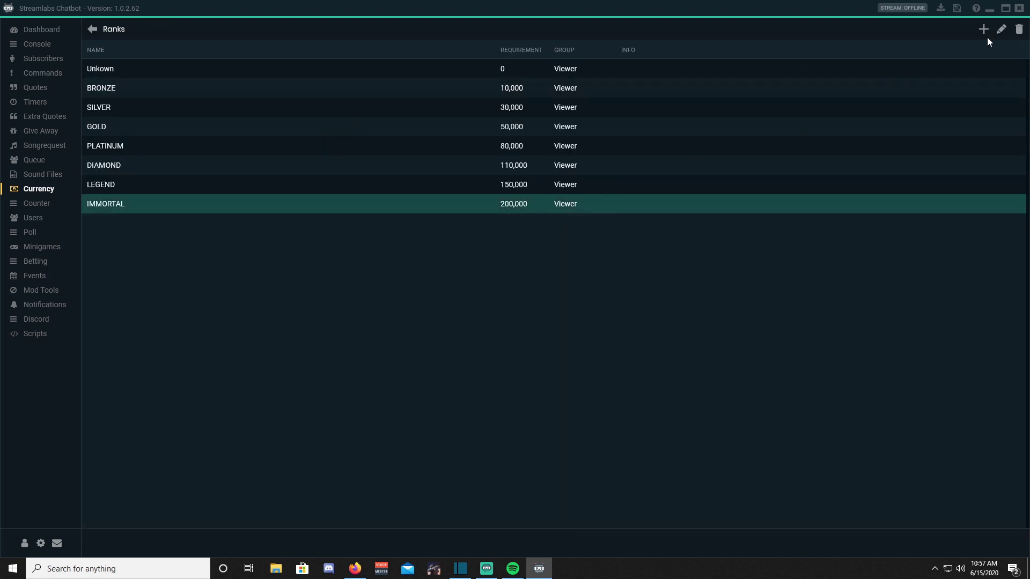
left_click(1001, 31)
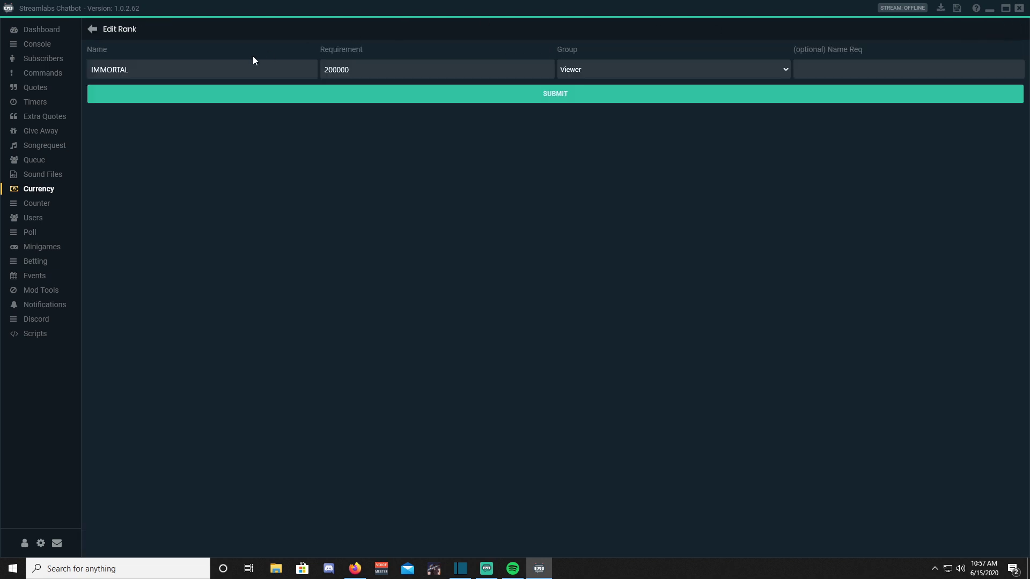
double_click(148, 67)
double_click(364, 67)
left_click(605, 74)
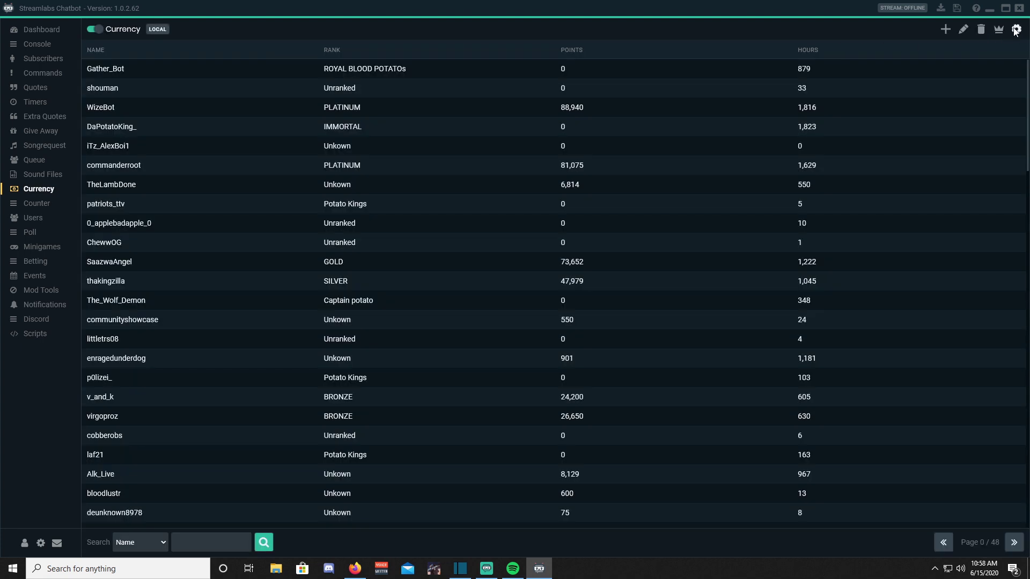
- In Global Currency Settings, change the reply's Points label to Crowns
left_click(1015, 29)
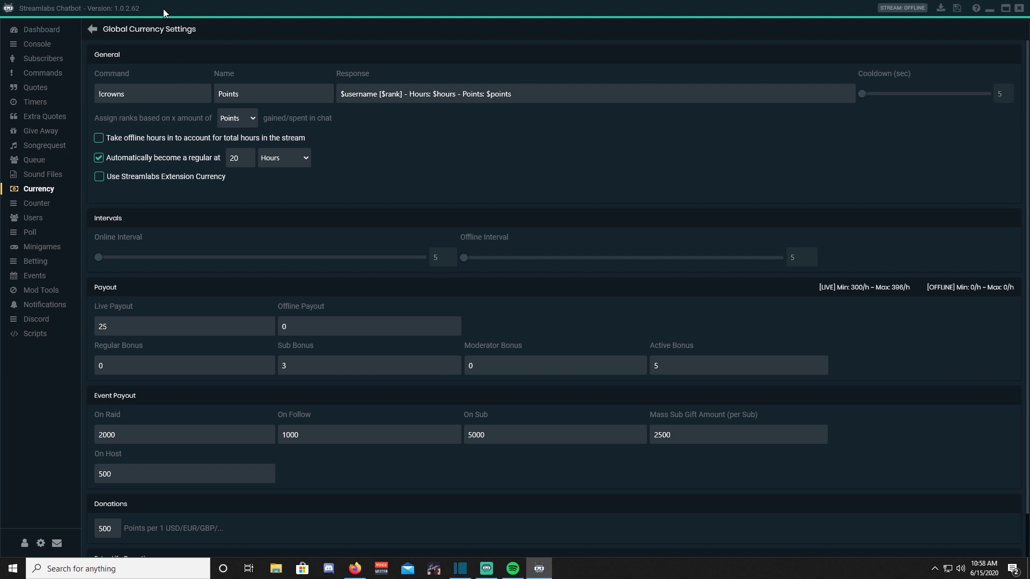
left_click(148, 94)
left_click_drag(148, 94, 28, 95)
key("Tab")
left_click(266, 95)
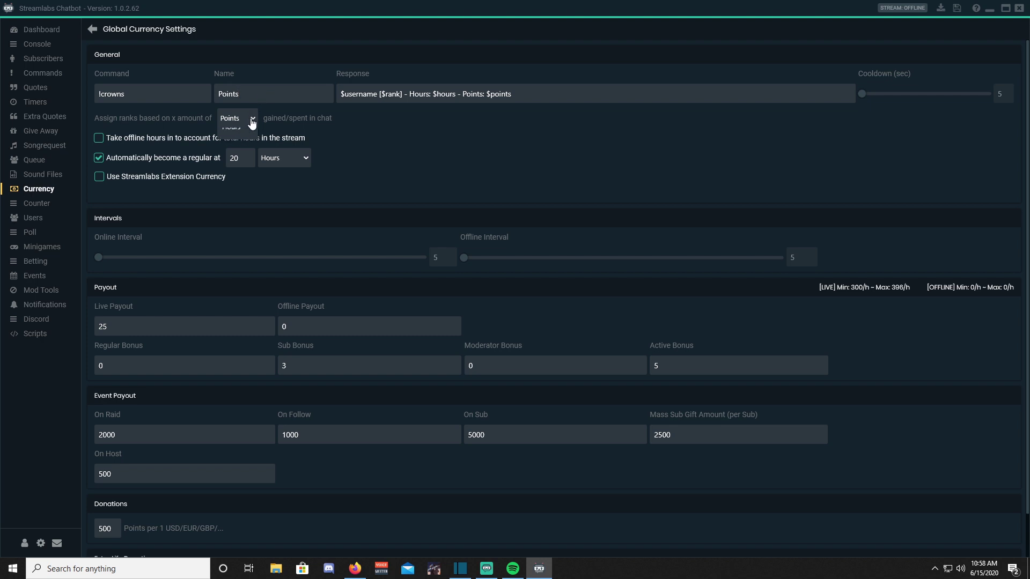
double_click(474, 94)
type("Crow")
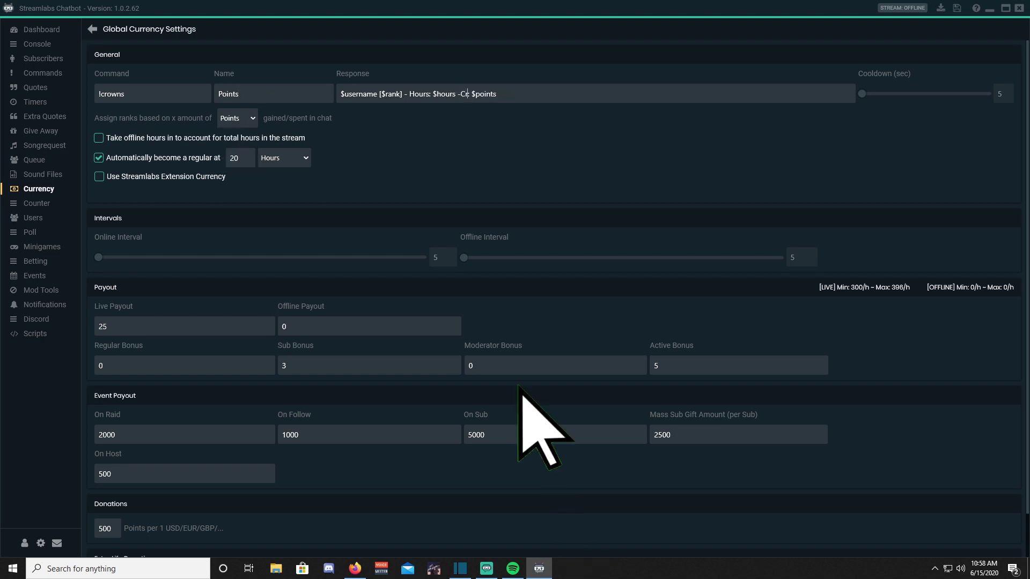
type("ns")
- Briefly base ranks on Hours and restore the reply's points variable after a mistaken Hours edit
left_click(237, 118)
left_click(231, 157)
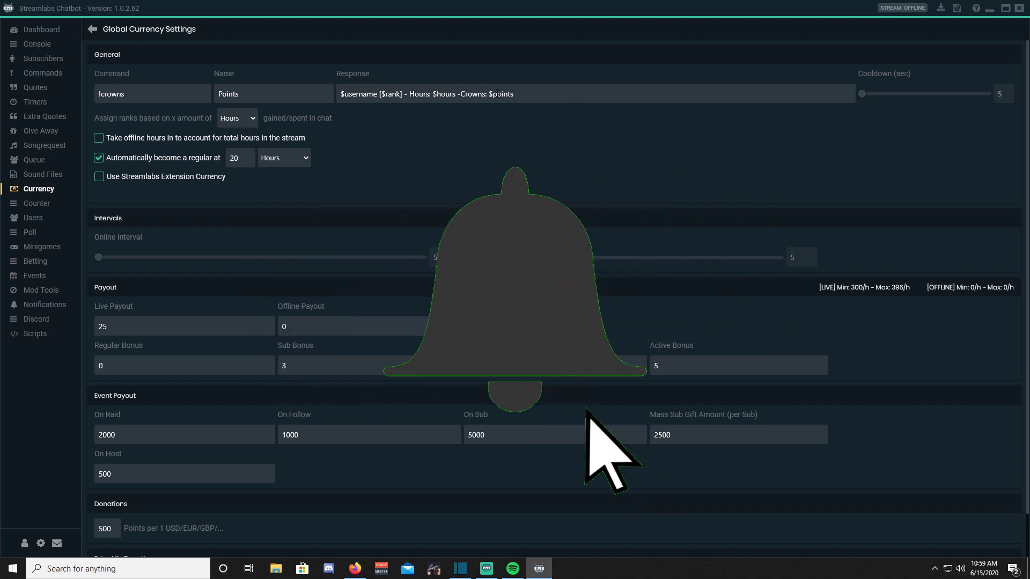
left_click_drag(493, 95, 530, 94)
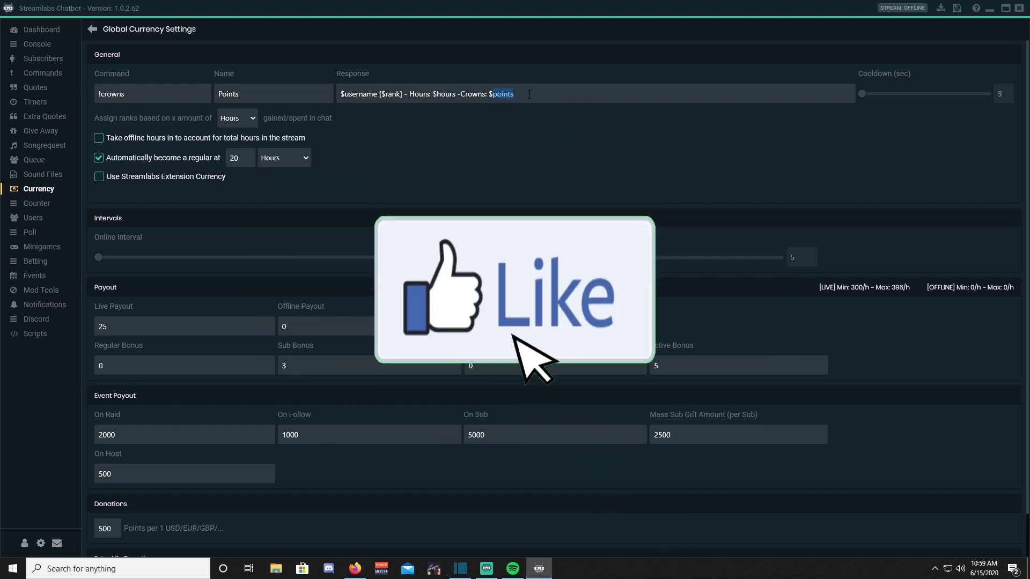
type("Hours")
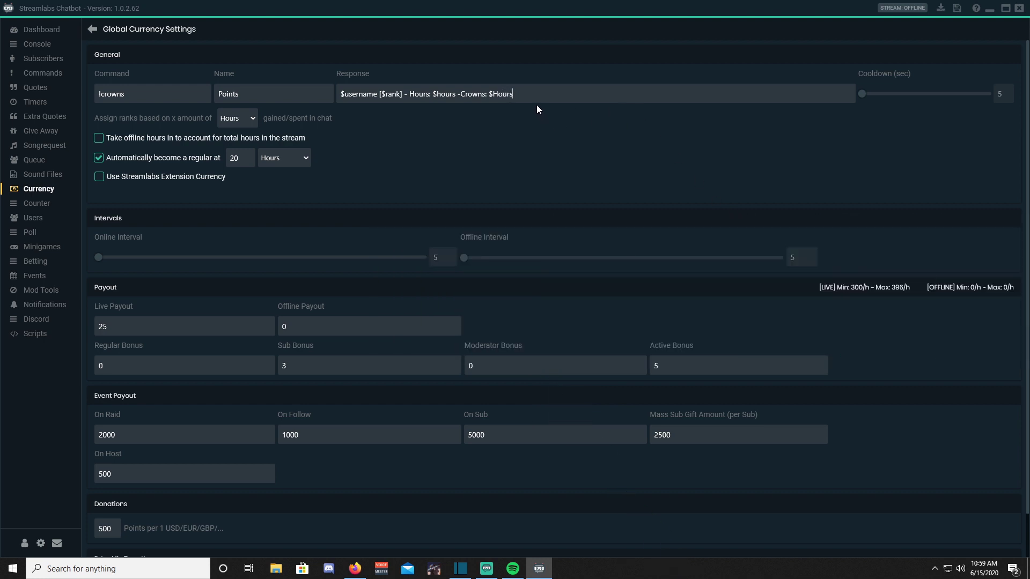
key("BackSpace")
key("BackSpace")
key("BackSpace")
type("poi")
- Keep regular status in Hours, base ranks on Points again, and leave Extension Currency off
left_click(272, 158)
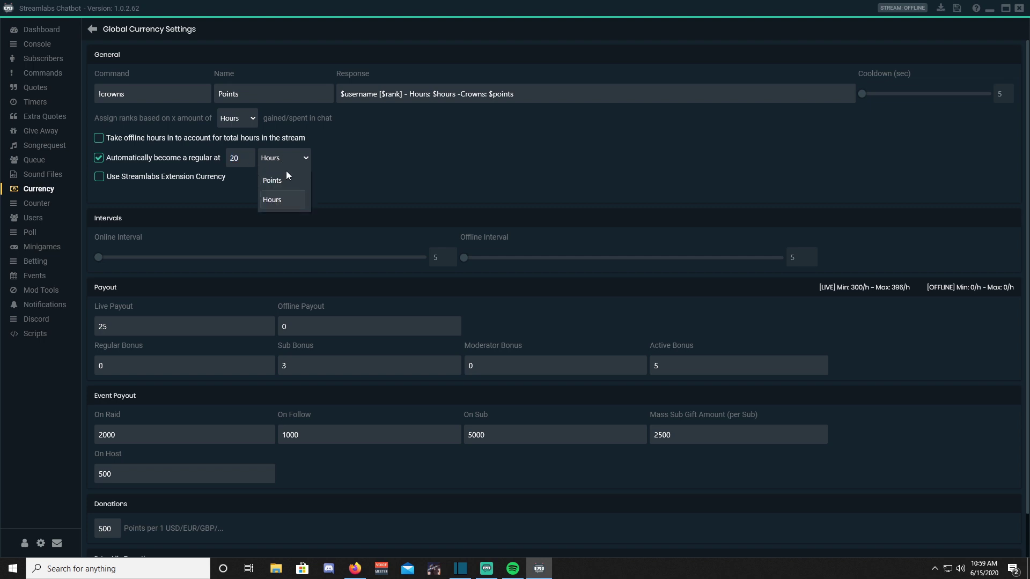
left_click(279, 203)
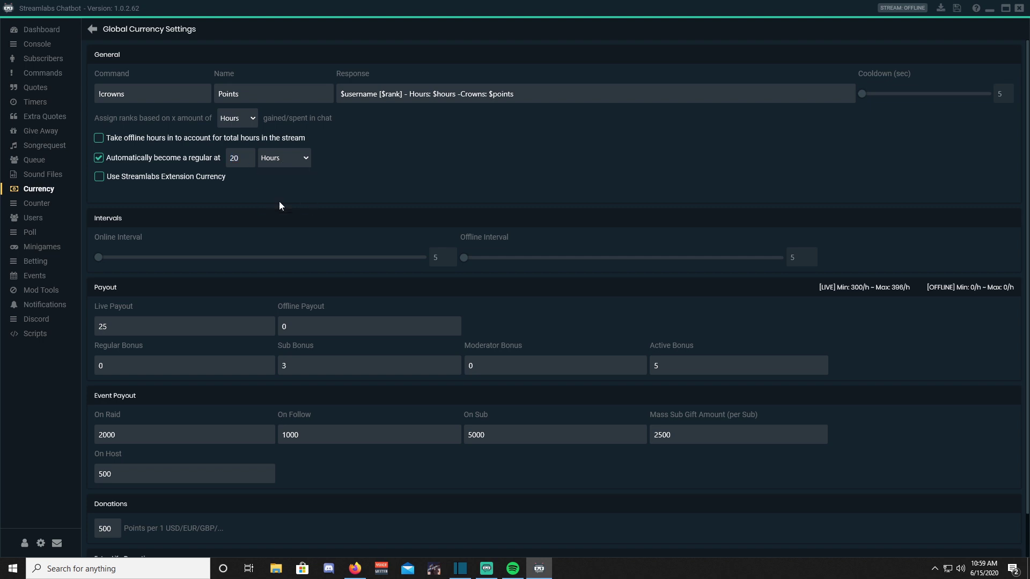
left_click(246, 118)
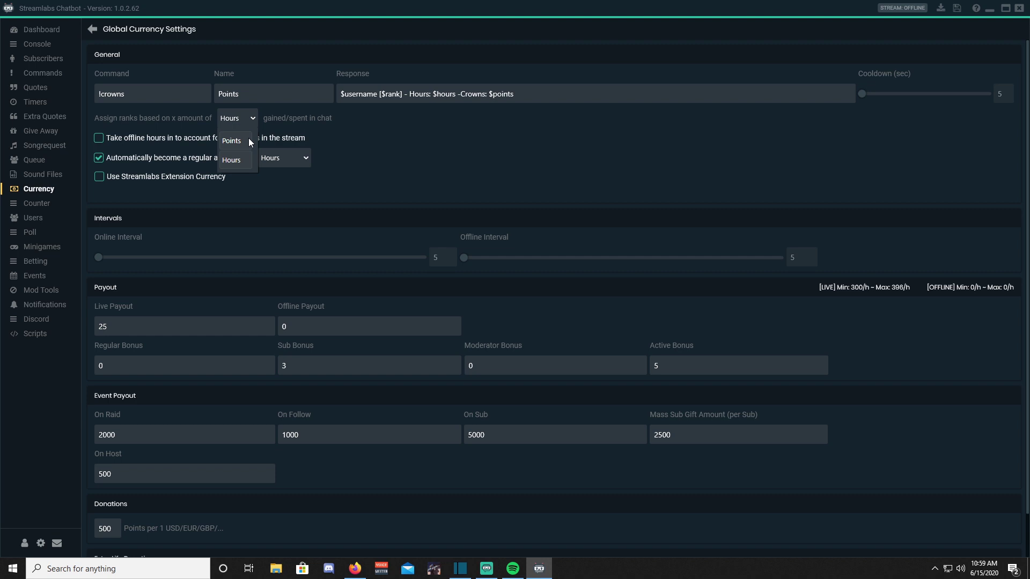
left_click(250, 134)
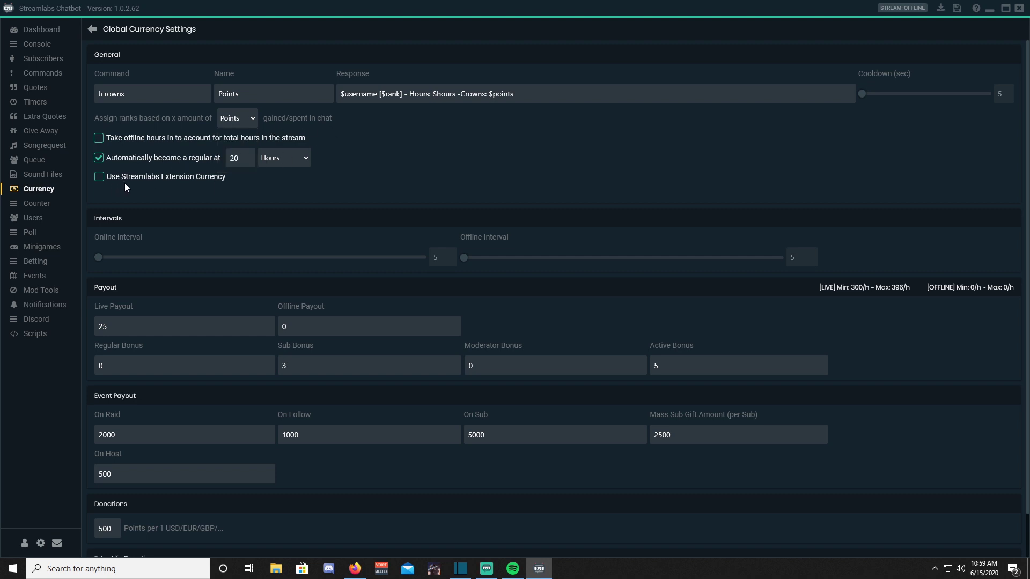
left_click(100, 178)
left_click(100, 177)
scroll(99, 199, "down", 1)
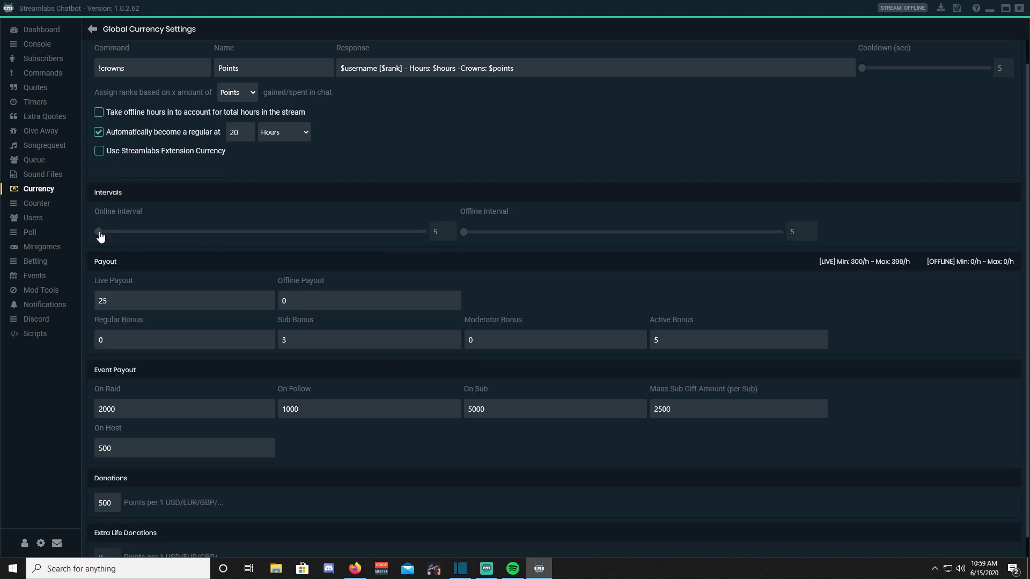
left_click_drag(99, 236, 127, 238)
scroll(127, 278, "down", 1)
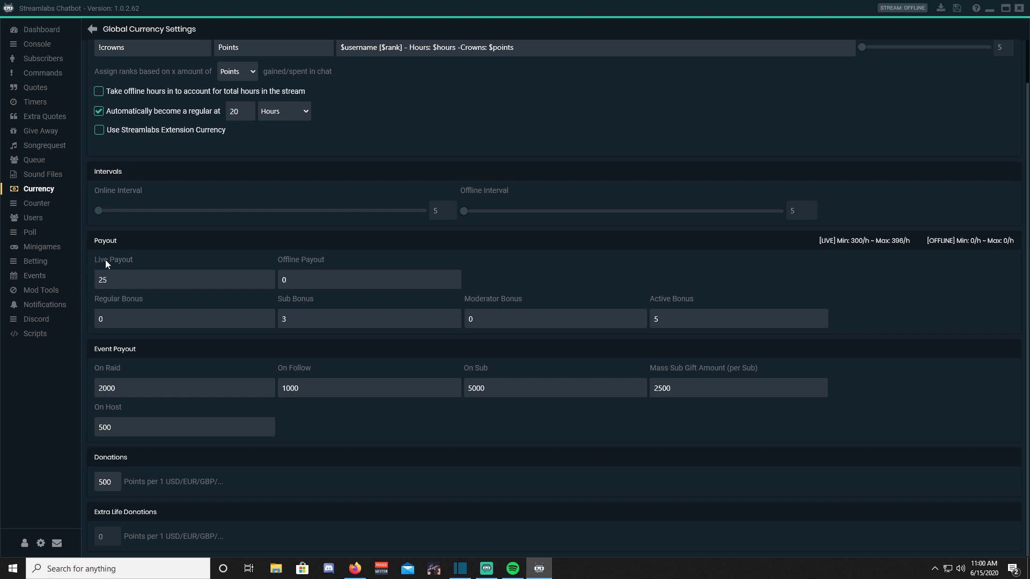
left_click(126, 277)
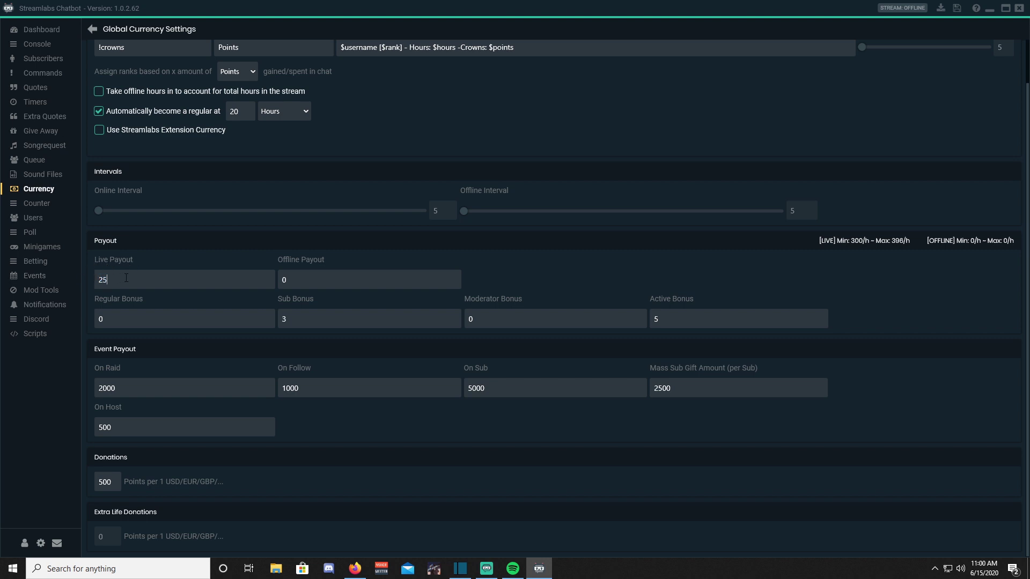
left_click(293, 281)
left_click(292, 279)
double_click(124, 318)
double_click(289, 321)
left_click(295, 321)
double_click(480, 318)
left_click(482, 318)
left_click(672, 322)
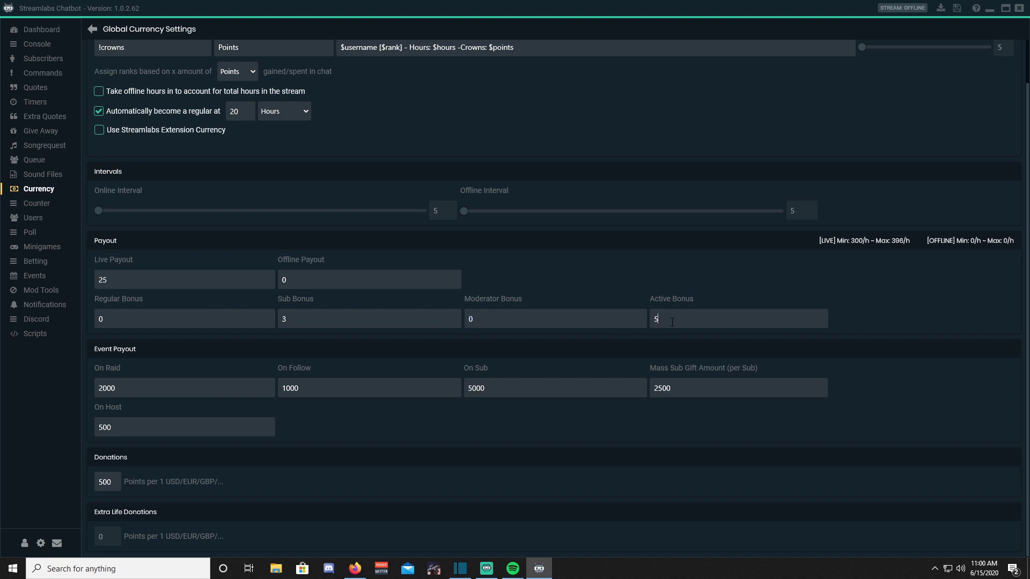
left_click_drag(135, 391, 82, 392)
left_click(127, 386)
- Review the raid 2000, follow 1000, sub 5000 and mass gift 2500 payouts
left_click(152, 383)
left_click_drag(307, 384, 264, 391)
left_click(300, 386)
left_click_drag(490, 386, 456, 395)
left_click(488, 387)
left_click_drag(692, 392, 646, 398)
- Check the host 500 and donation 500 payouts, then a user's 1249 hours and 106702 points
double_click(117, 426)
left_click(138, 426)
left_click_drag(113, 482, 84, 483)
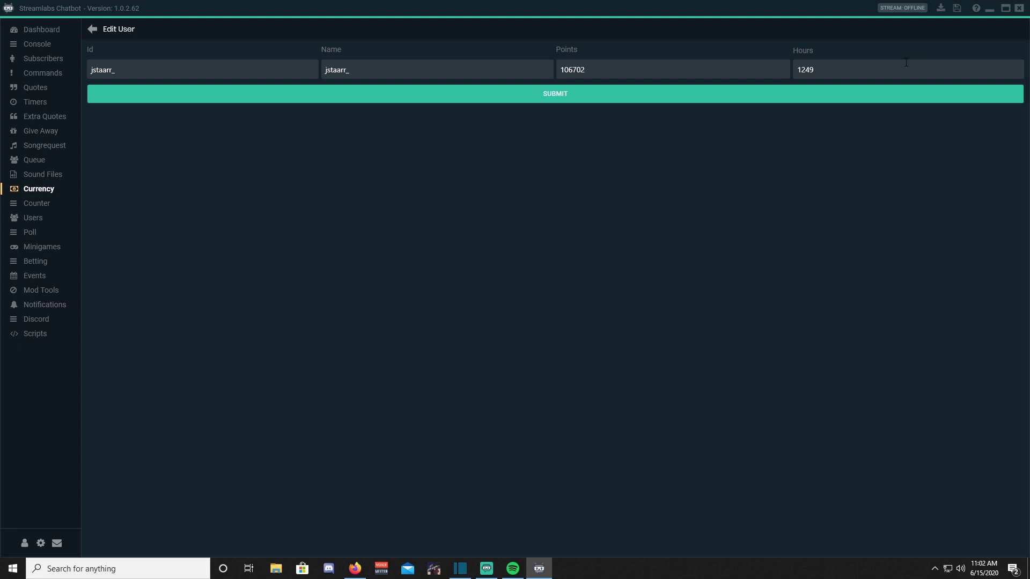
left_click_drag(905, 62, 756, 70)
left_click_drag(598, 69, 539, 70)
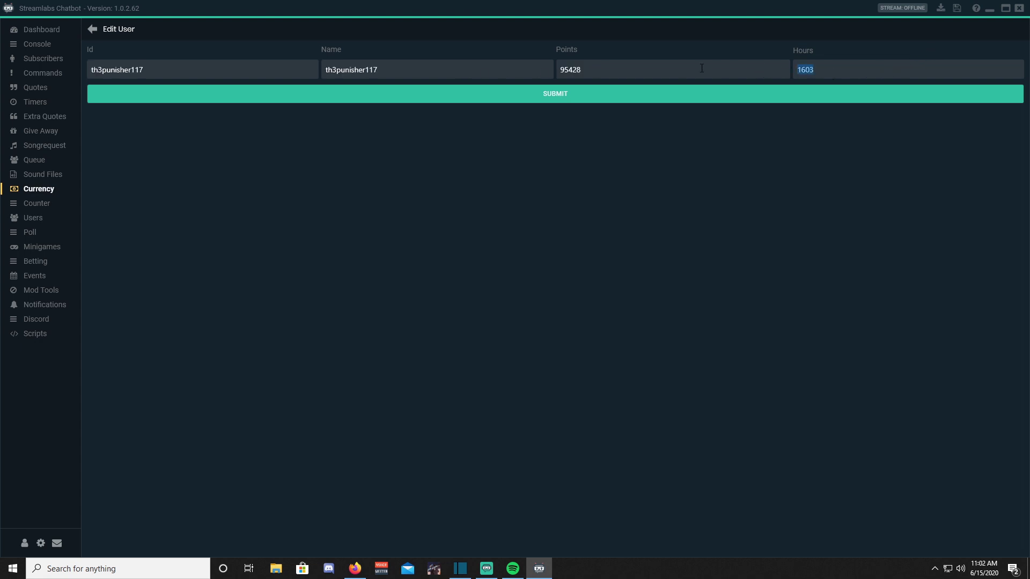
- Check another user's 95428 points, then review the console's !crowns reply showing Crowns: 200000
double_click(599, 70)
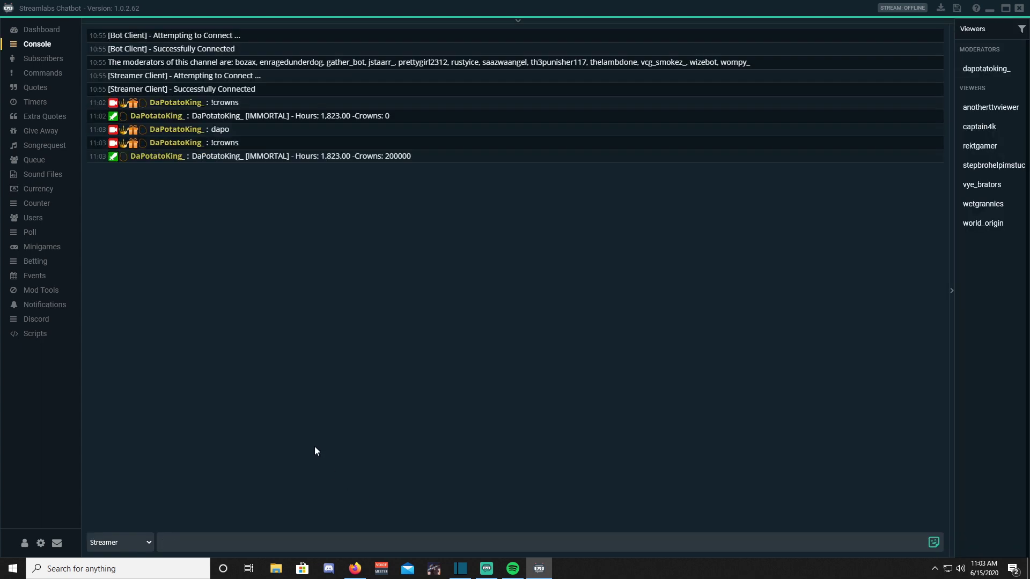
left_click_drag(447, 156, 142, 168)
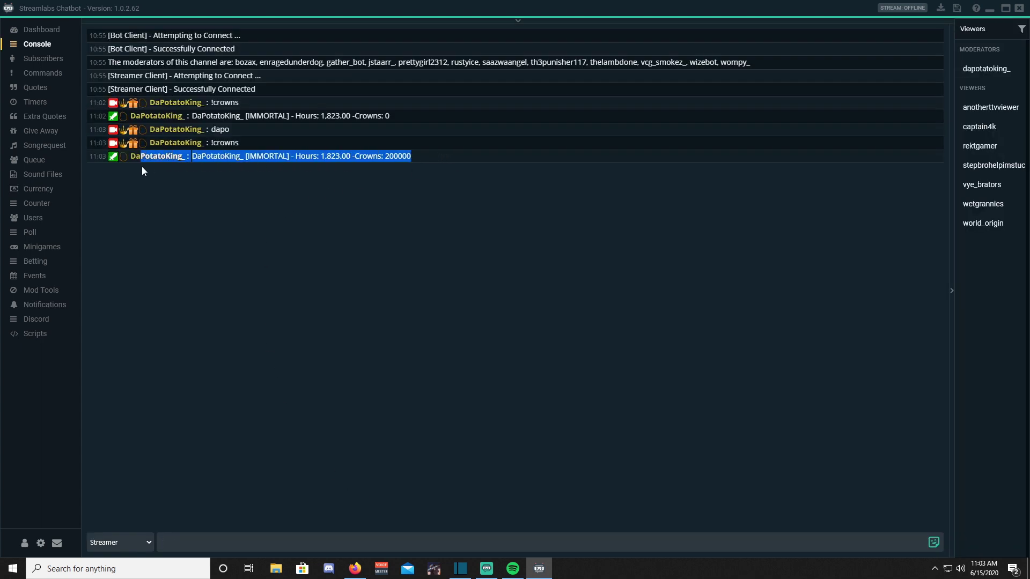
left_click_drag(239, 142, 202, 143)
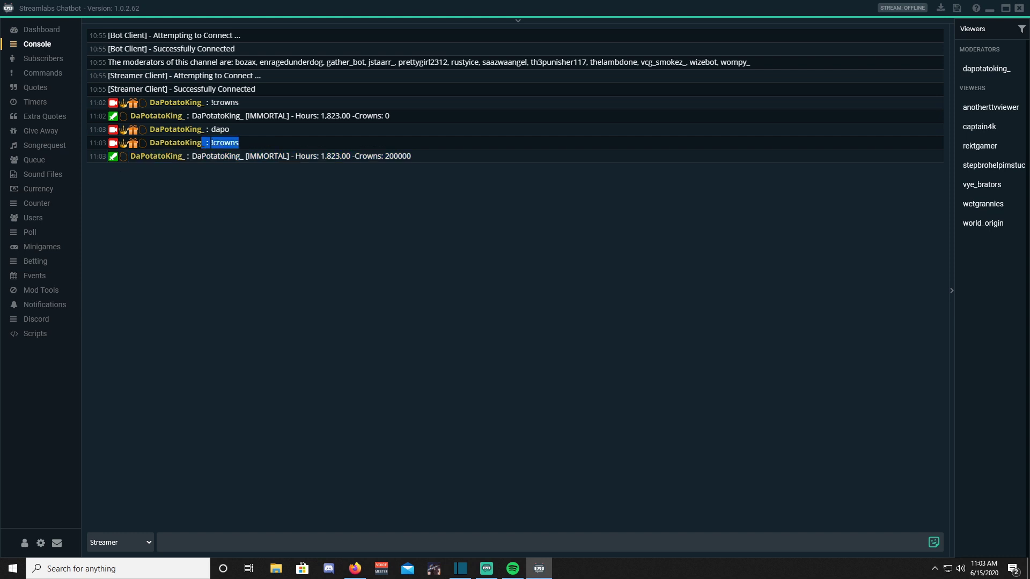
left_click_drag(227, 153, 114, 162)
left_click(275, 139)
left_click_drag(274, 138, 150, 143)
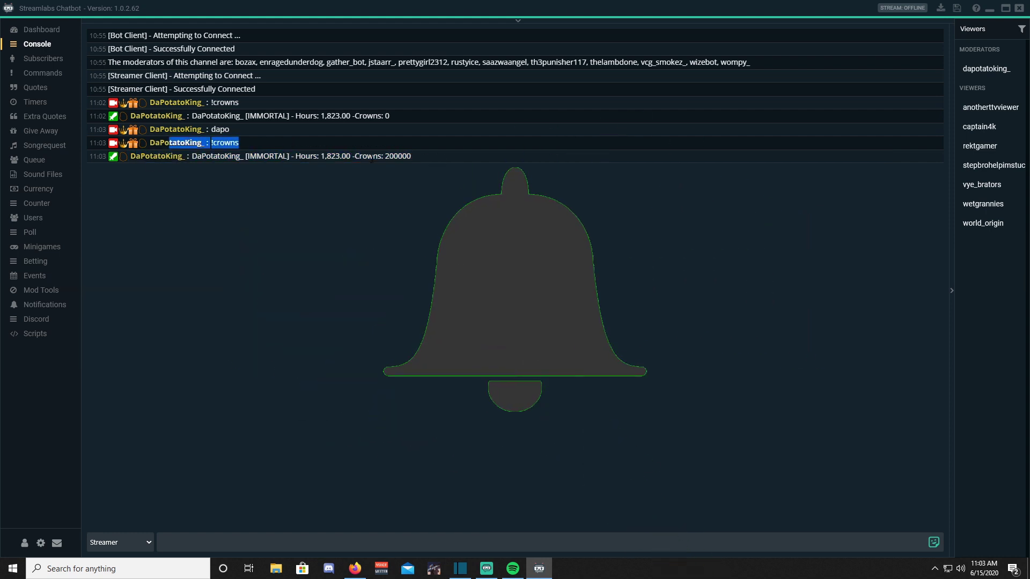
left_click(150, 142)
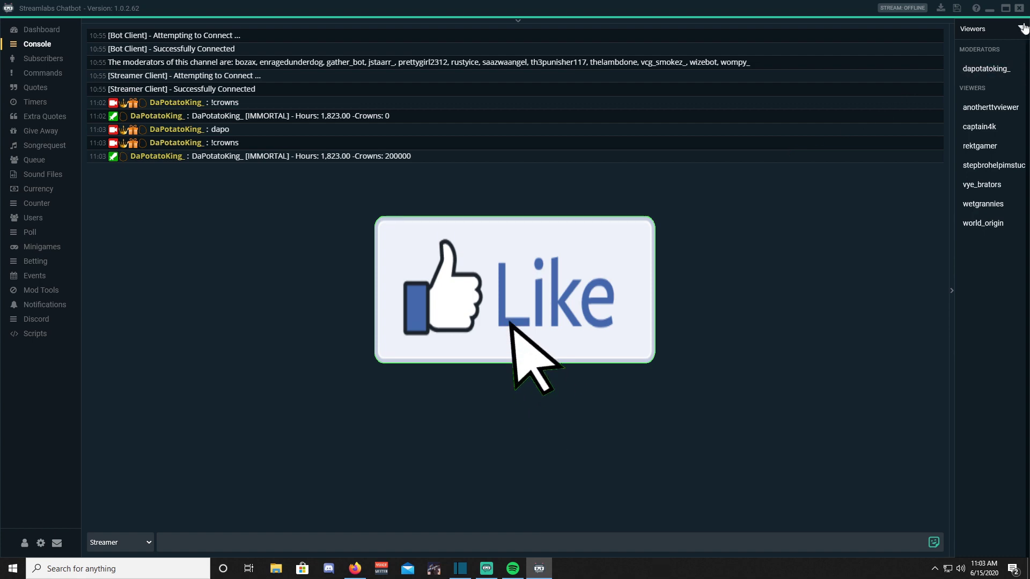